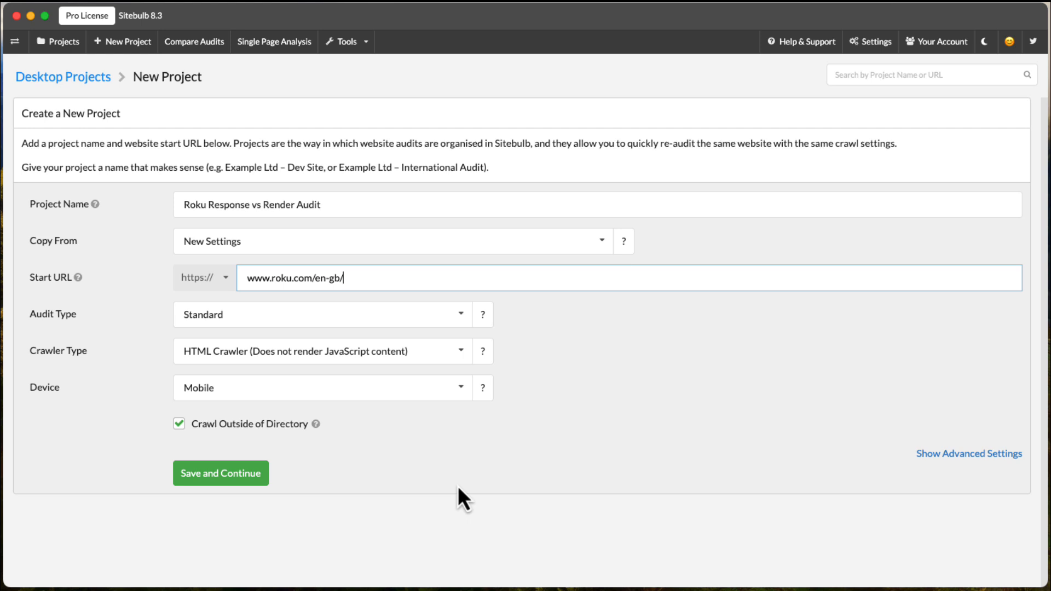
# Step: Set the project's crawler type to Chrome Crawler (Renders JavaScript content) and save the new project
pyautogui.click(463, 368)
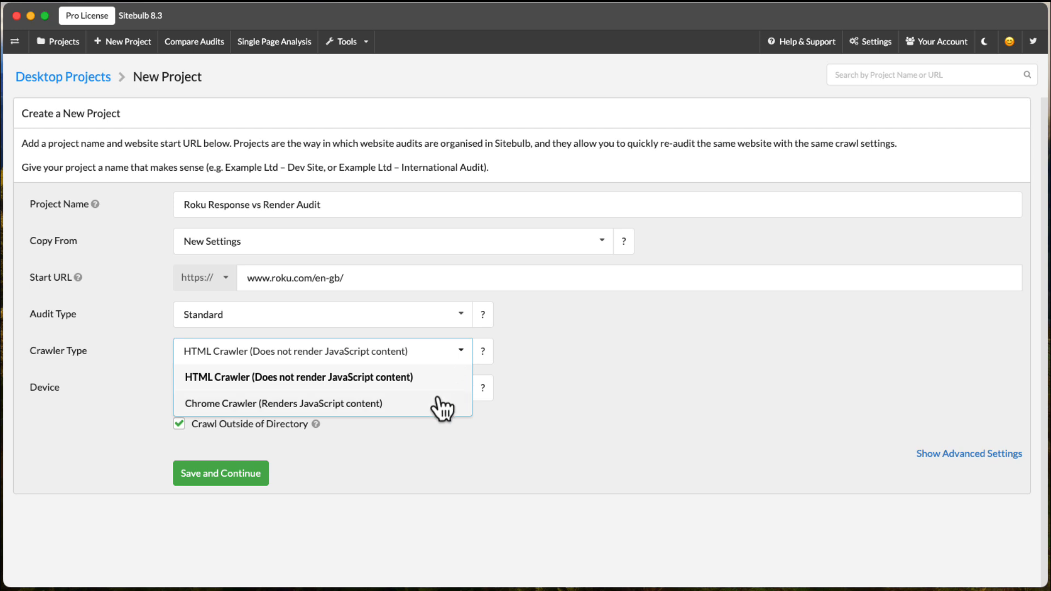
pyautogui.click(436, 408)
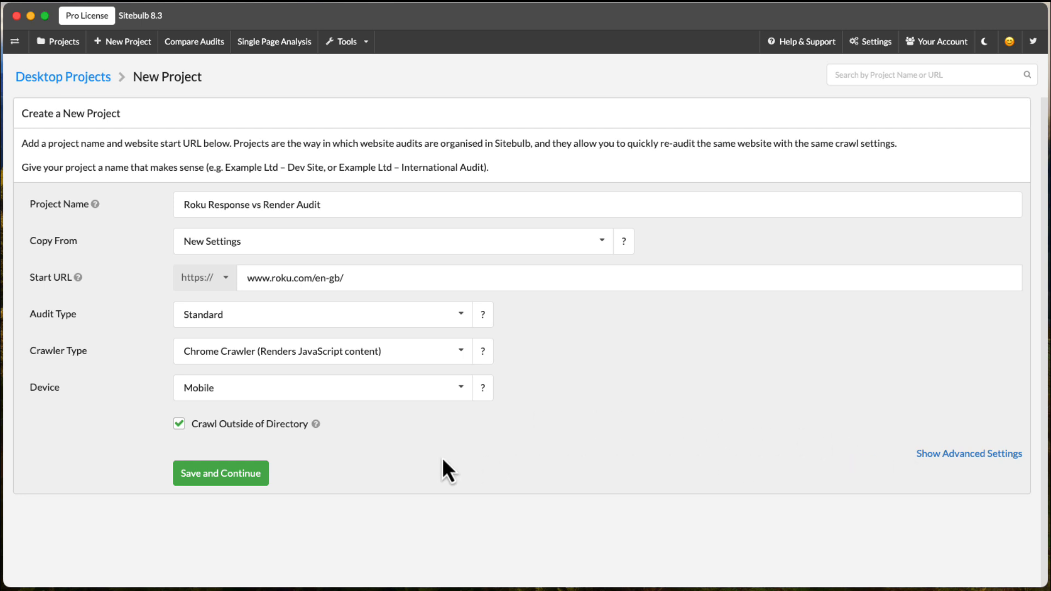
pyautogui.click(257, 478)
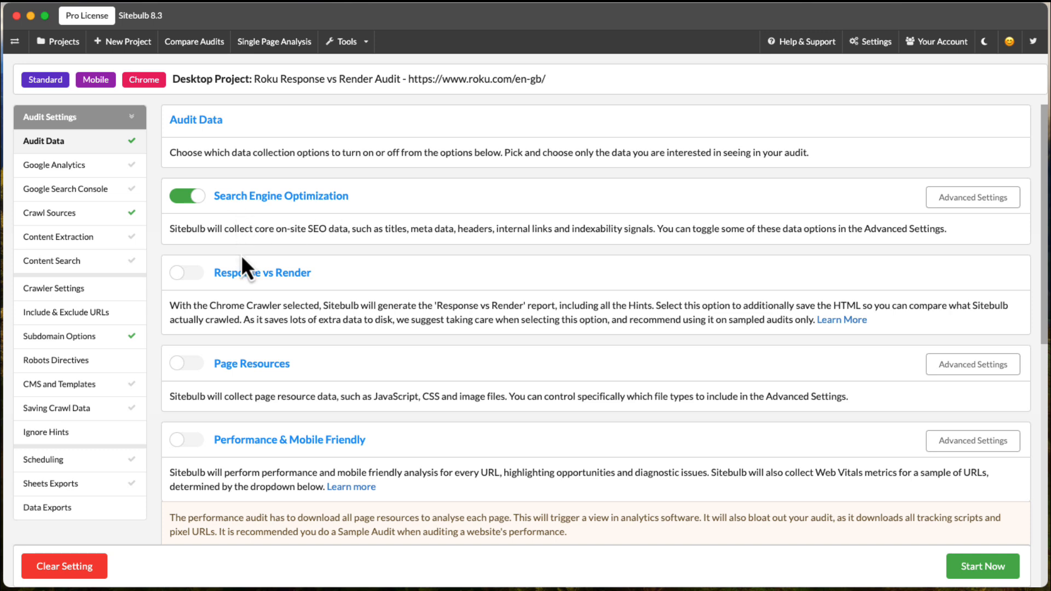
# Step: Enable Response vs Render data collection for the audit, check the remaining audit data options, and start the audit
pyautogui.click(185, 276)
pyautogui.scroll(-10, 580, 274)
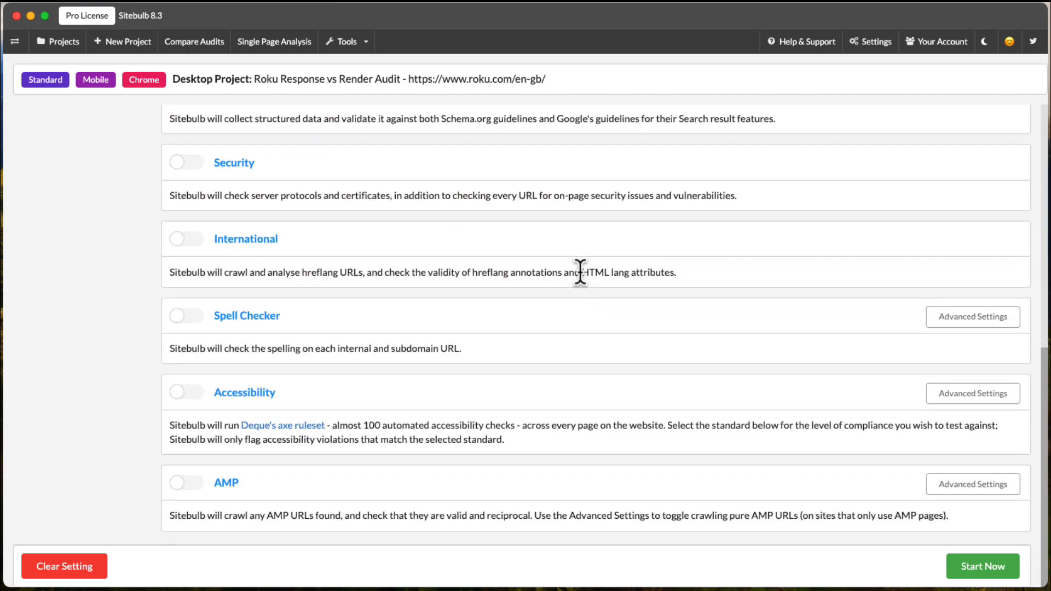
pyautogui.scroll(10, 580, 272)
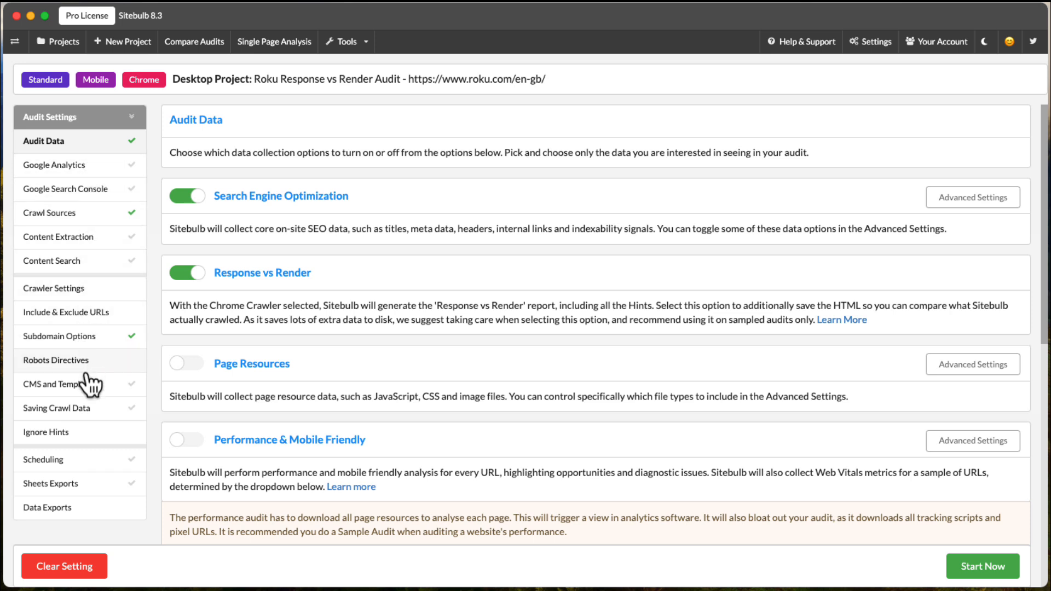
pyautogui.click(965, 570)
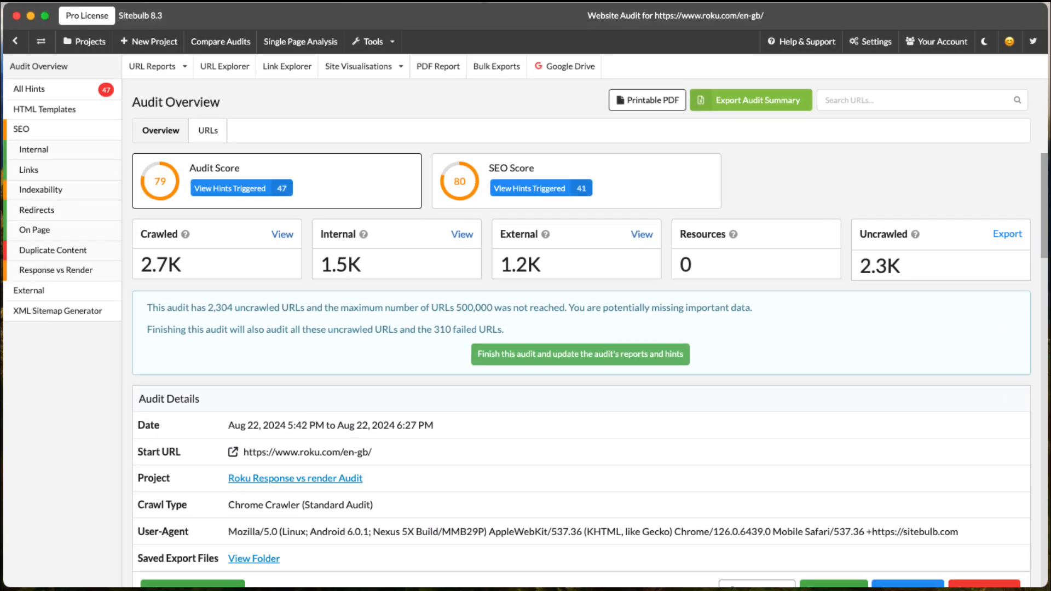
# Step: Look through the Audit Overview, from the scores and audit details to the crawl depth and status code charts
pyautogui.scroll(-3, 614, 298)
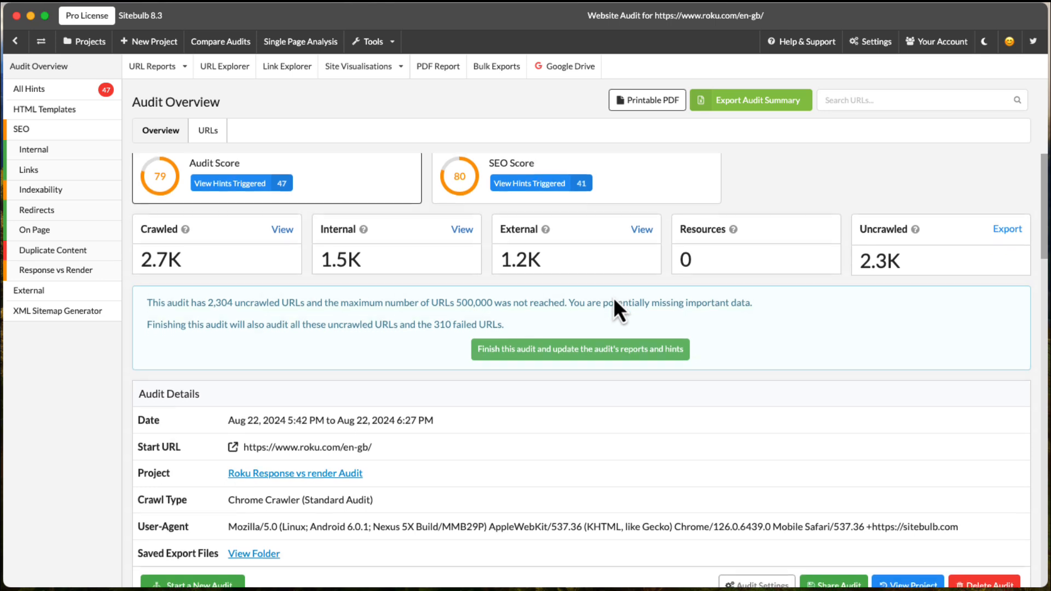
pyautogui.scroll(-15, 614, 300)
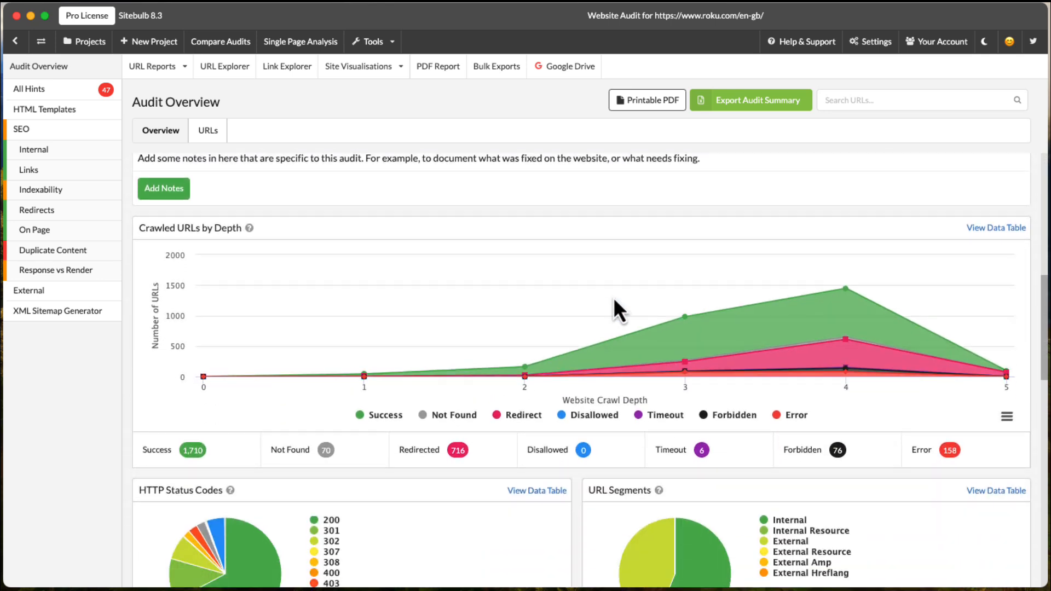
pyautogui.scroll(18, 613, 297)
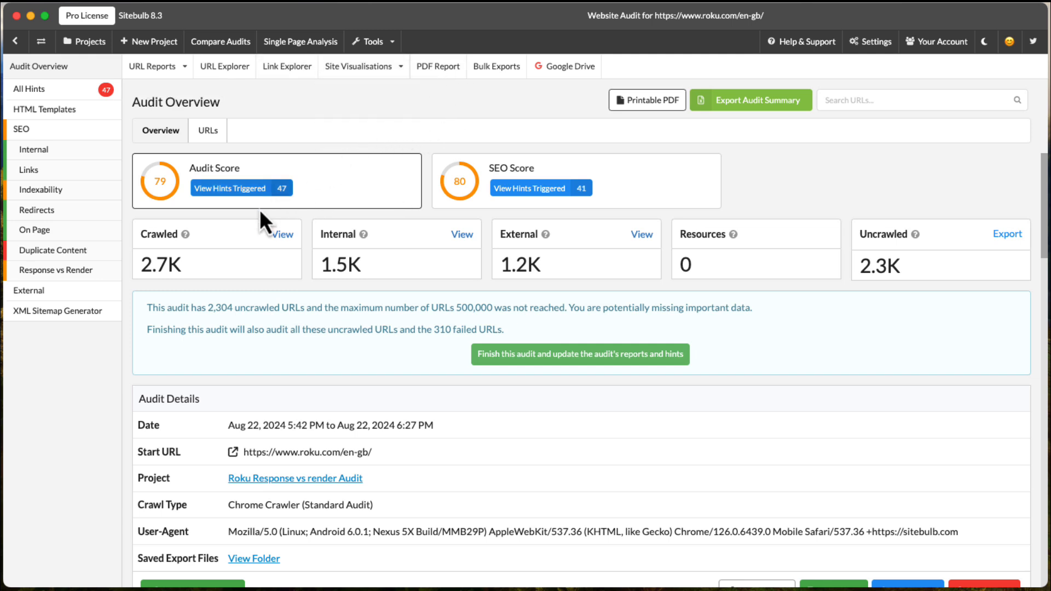
# Step: Open the Response vs Render report and examine its charts for meta robots, canonicals, titles, meta descriptions and links
pyautogui.click(87, 270)
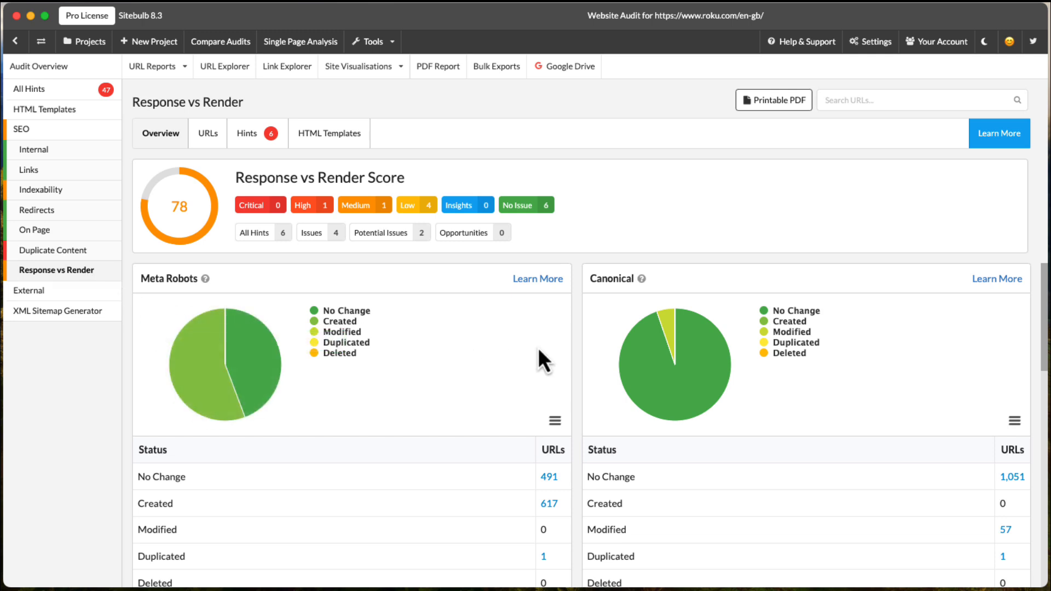
pyautogui.scroll(-1, 539, 350)
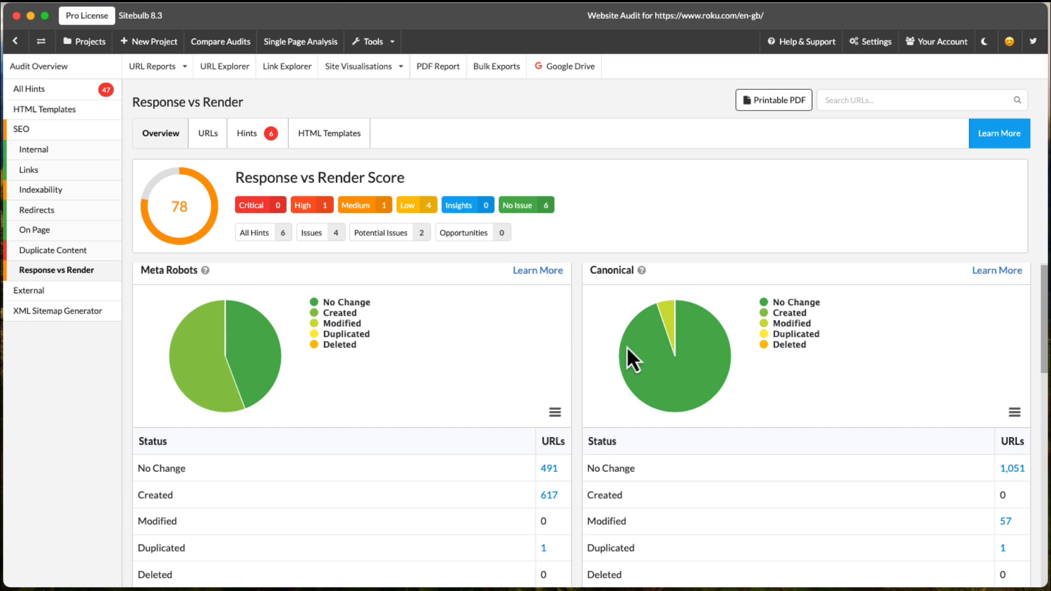
pyautogui.moveTo(632, 348)
pyautogui.scroll(-2, 632, 348)
pyautogui.scroll(-5, 632, 346)
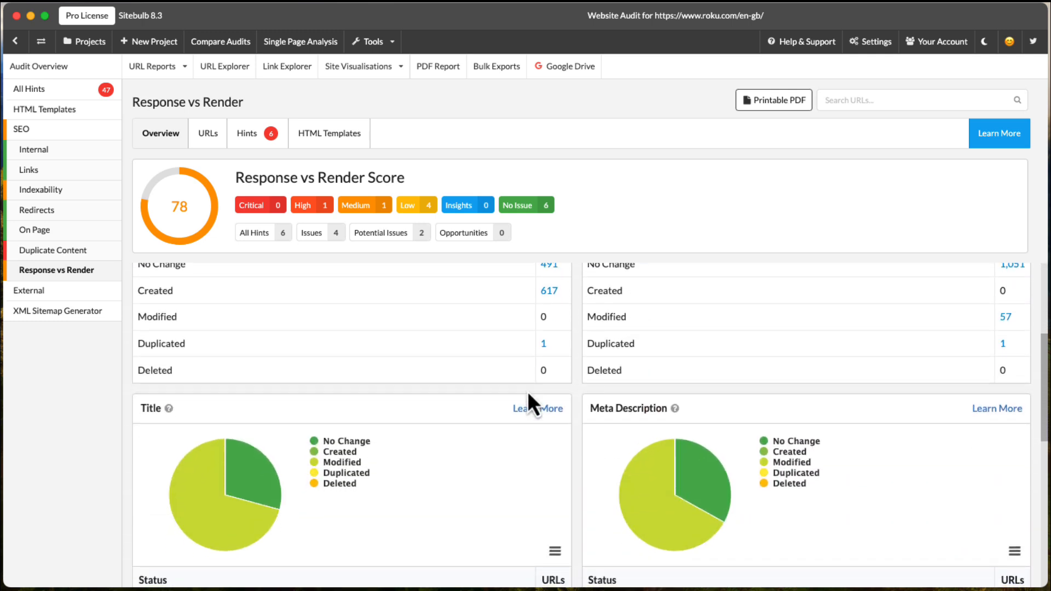
pyautogui.scroll(-10, 579, 448)
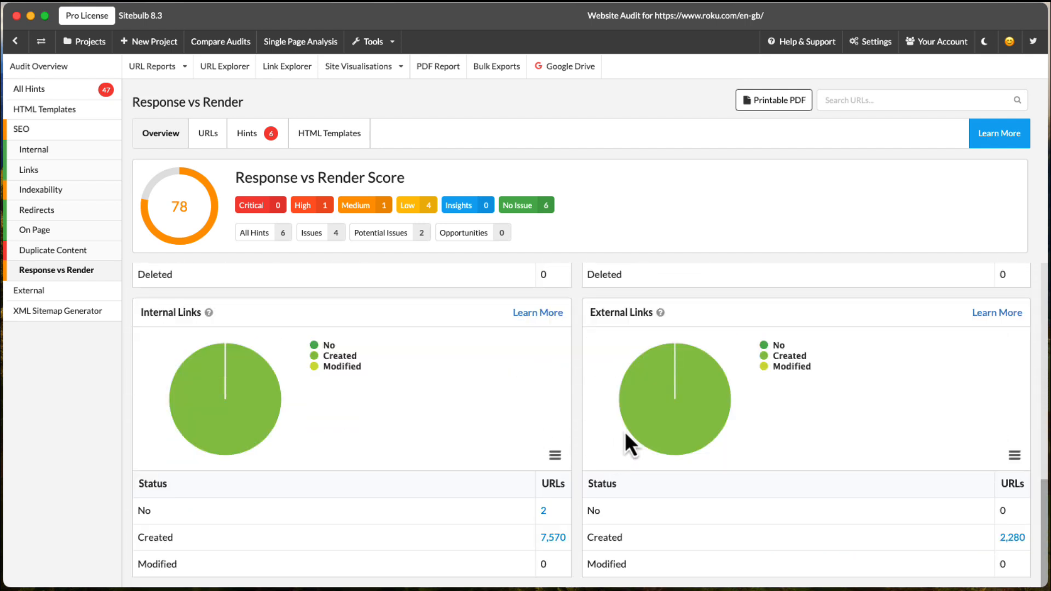
pyautogui.scroll(4, 516, 423)
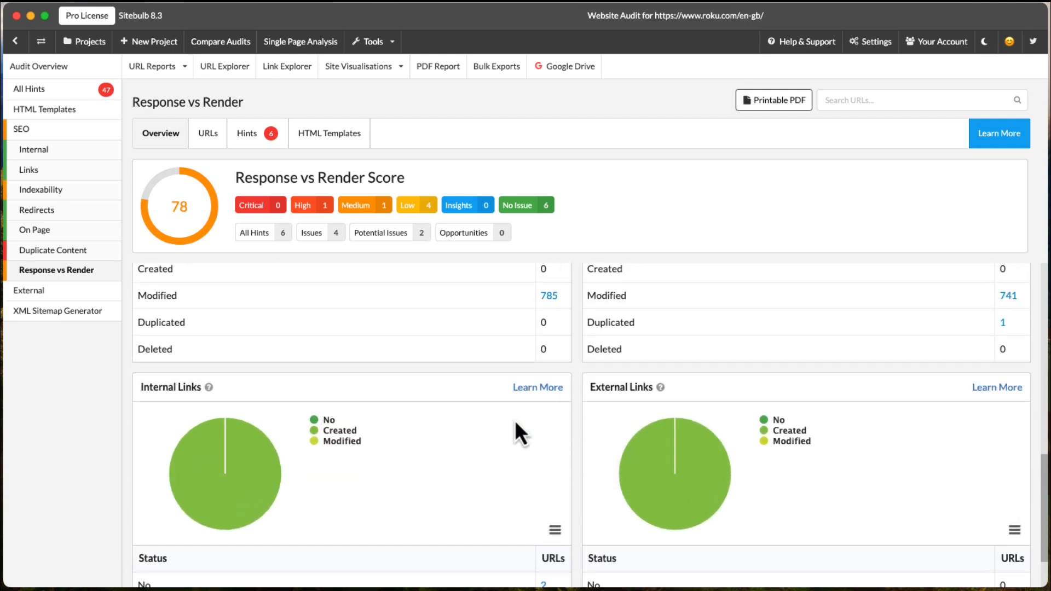
pyautogui.scroll(3, 515, 422)
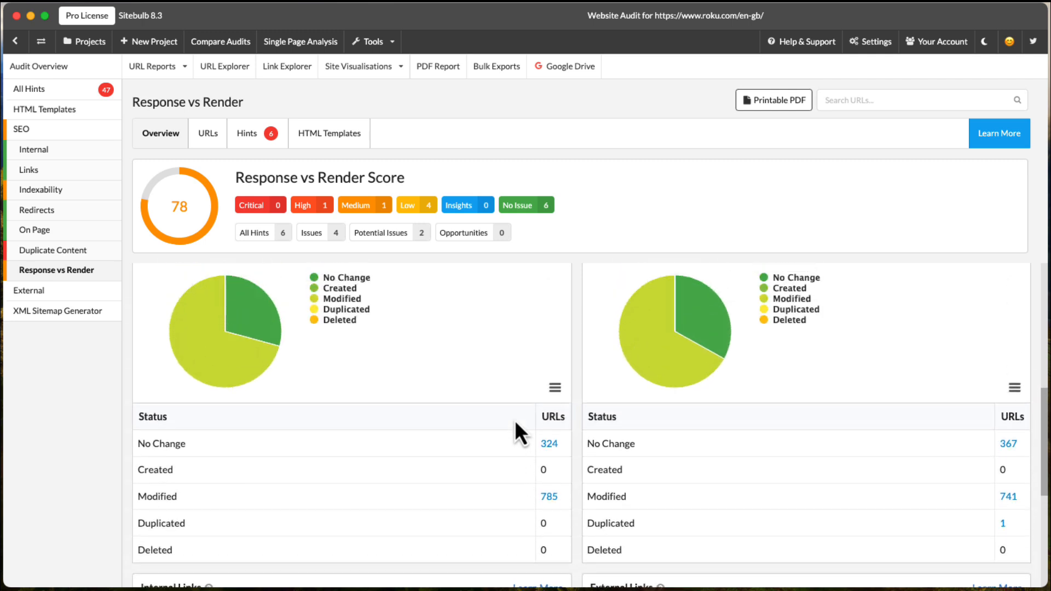
# Step: Inspect the Meta Description chart and open the list of URLs with the No Change status
pyautogui.moveTo(721, 319)
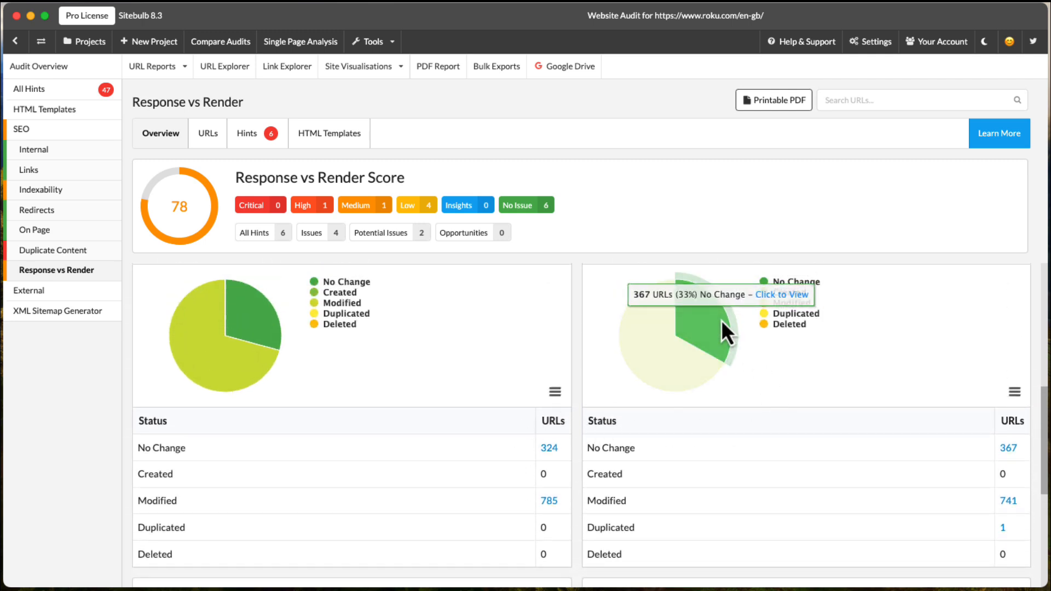
pyautogui.moveTo(672, 360)
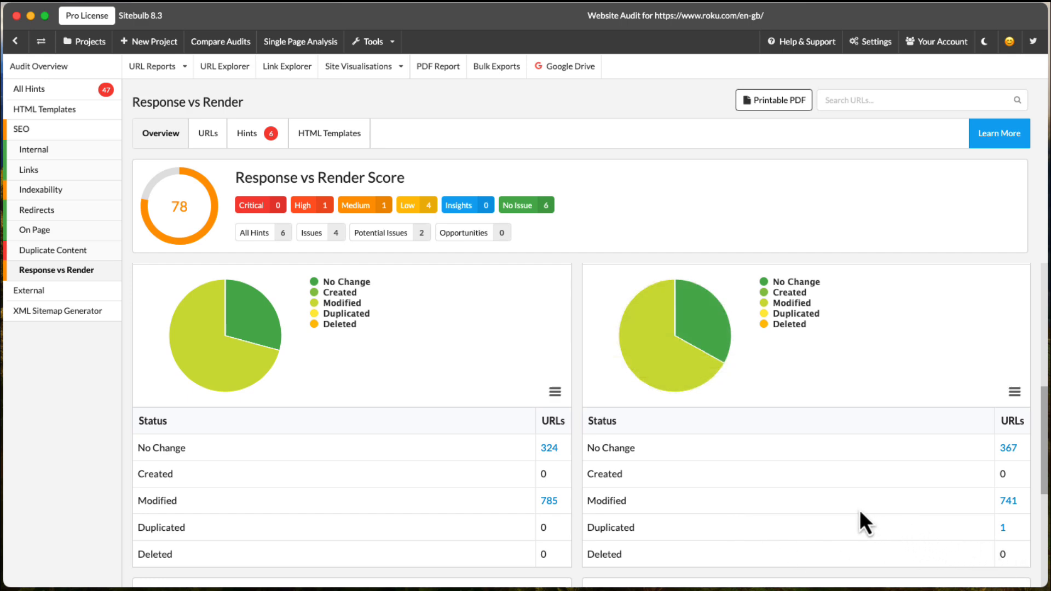
pyautogui.click(1013, 448)
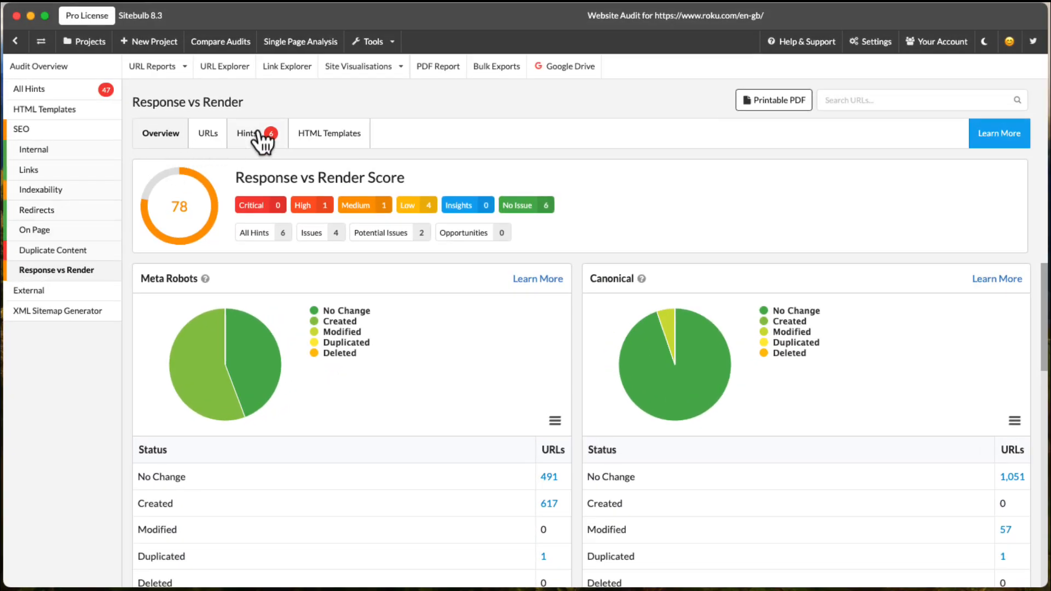
# Step: Review the Response vs Render hints and view the URLs affected by the "Contains JavaScript links" hint
pyautogui.click(261, 137)
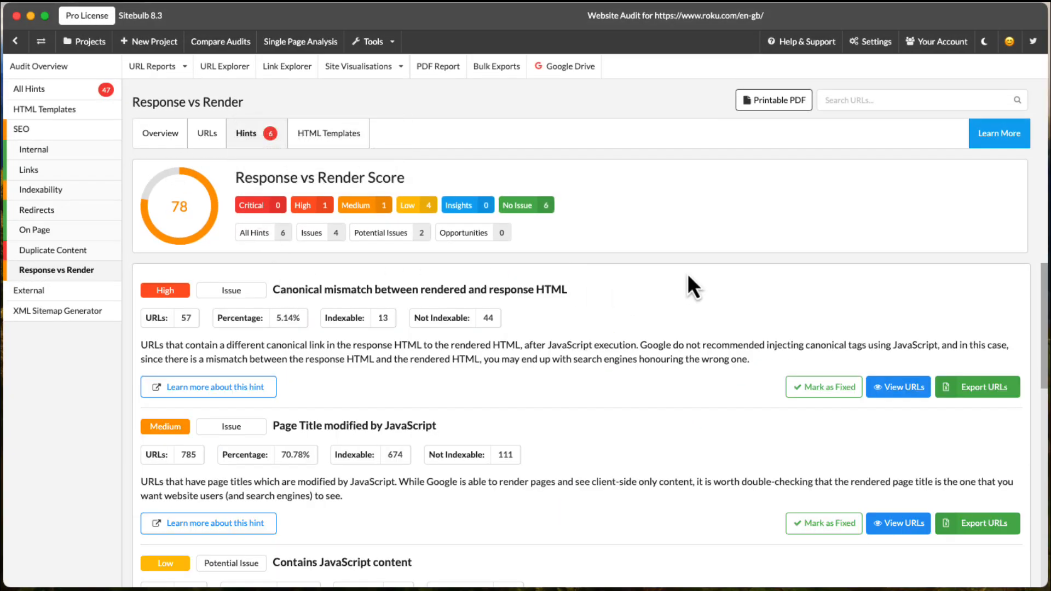
pyautogui.scroll(-3, 688, 276)
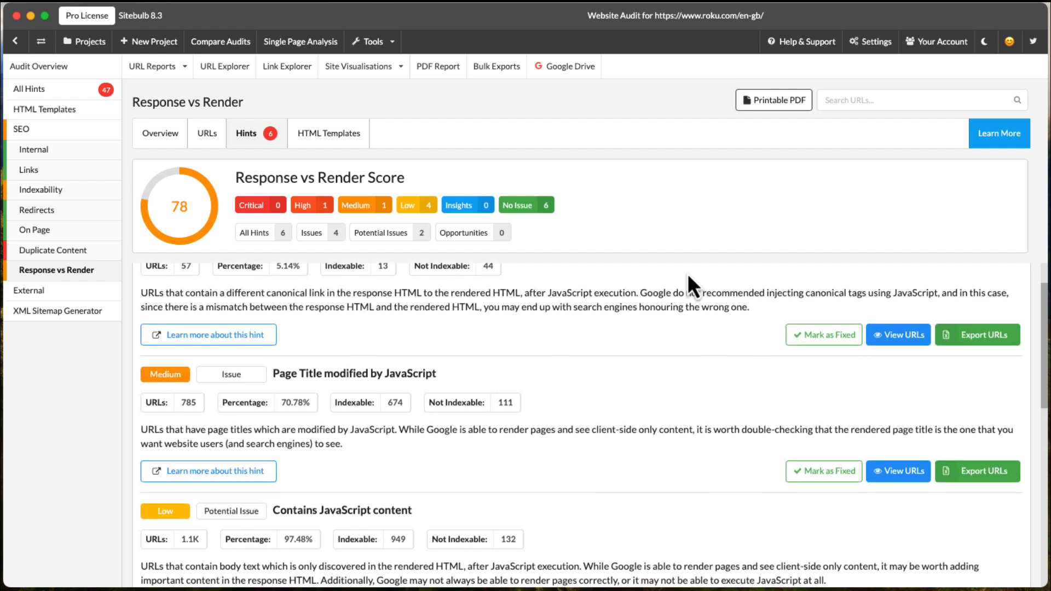
pyautogui.scroll(-4, 689, 276)
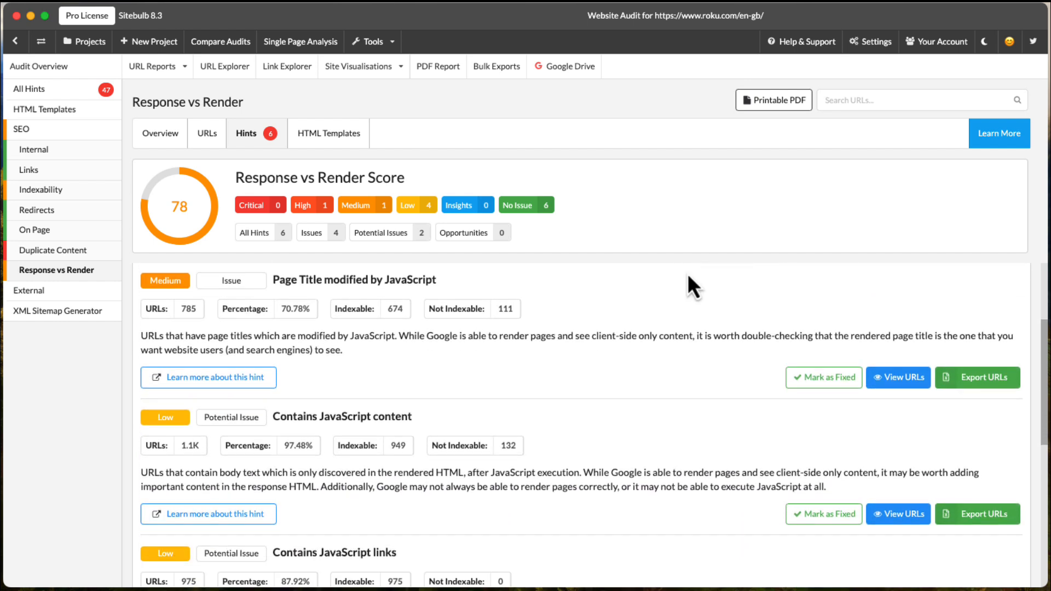
pyautogui.scroll(-3, 689, 276)
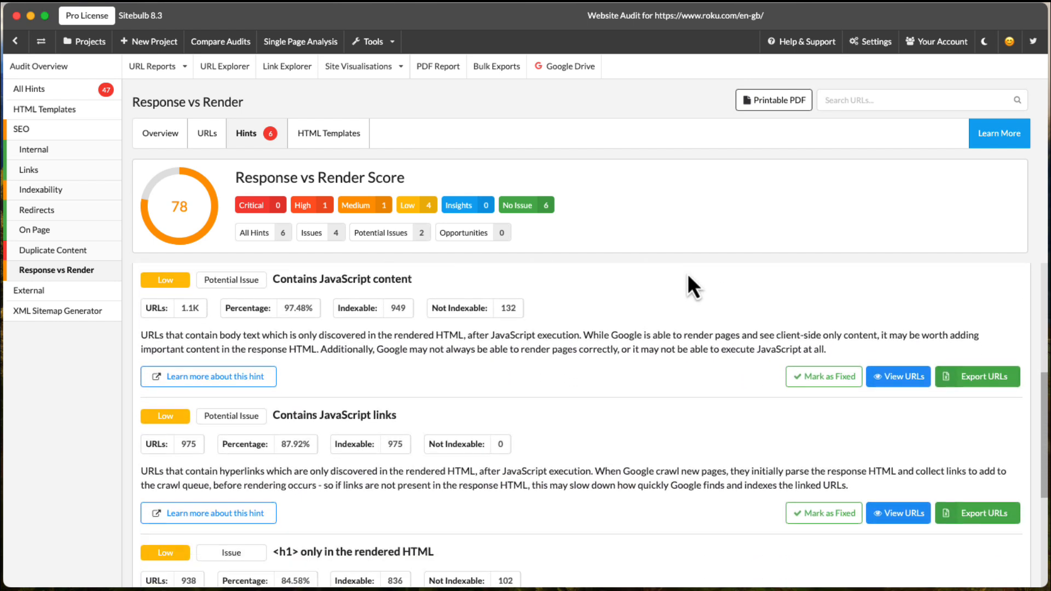
pyautogui.scroll(-1, 693, 286)
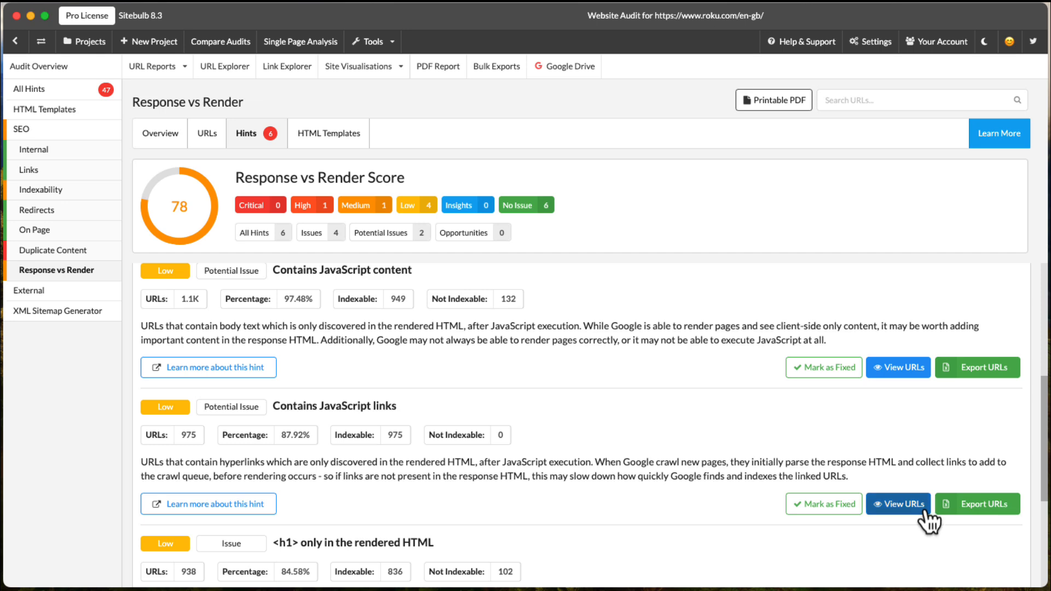
pyautogui.click(898, 503)
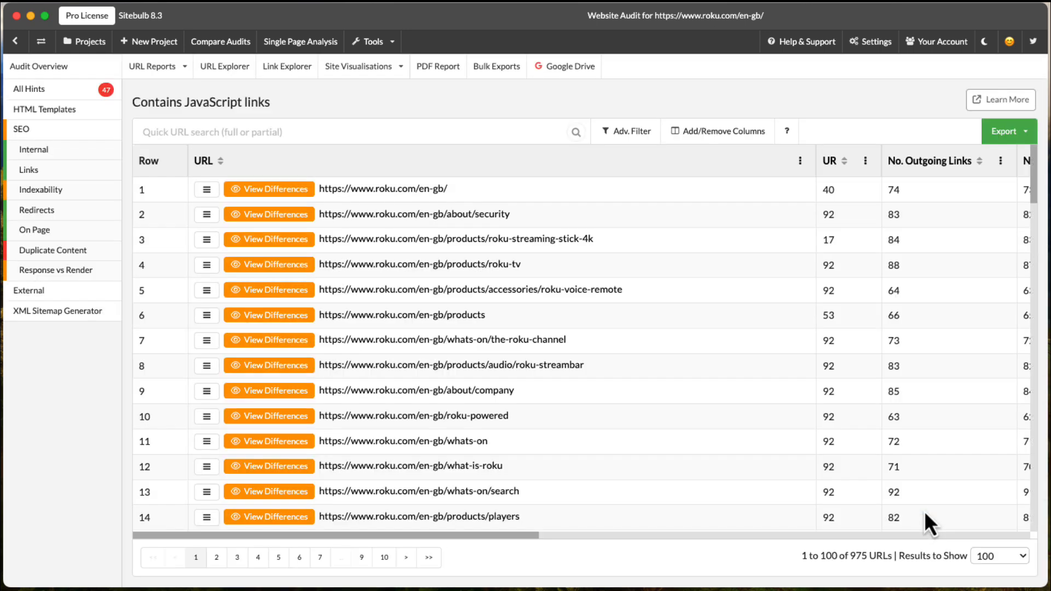
pyautogui.moveTo(452, 538)
pyautogui.mouseDown()
pyautogui.moveTo(898, 550)
pyautogui.moveTo(452, 548)
pyautogui.mouseUp()
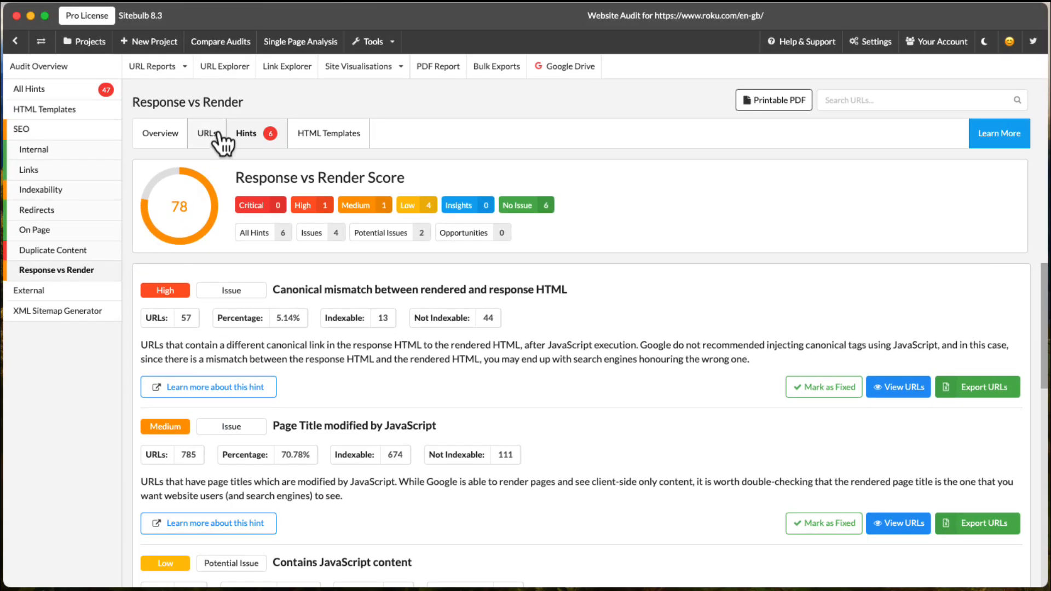
# Step: View the full Response vs Render URL list and check its column selection and advanced filter options without changing them
pyautogui.click(216, 135)
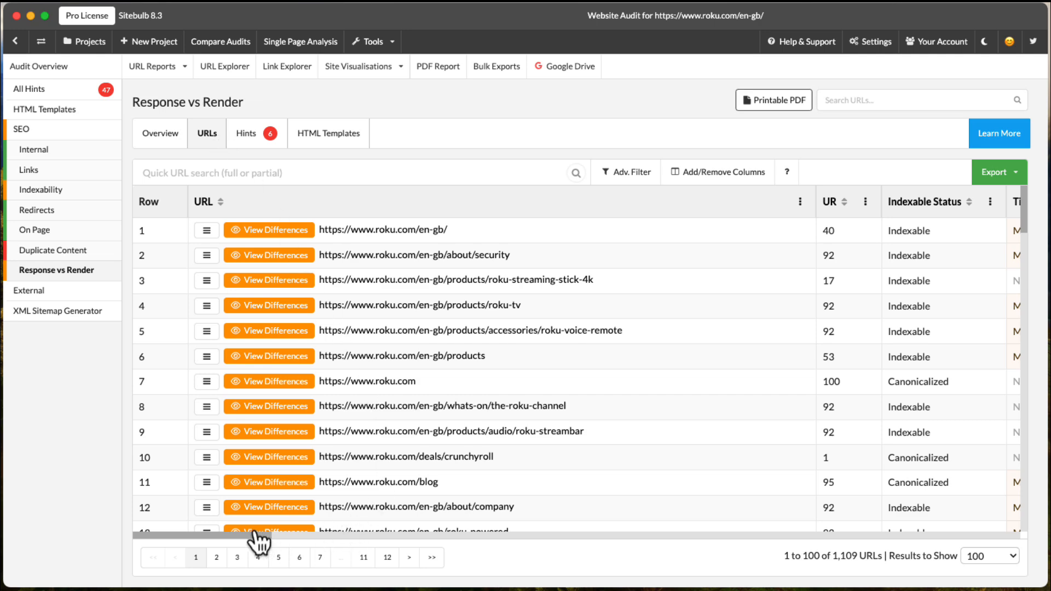
pyautogui.moveTo(249, 536); pyautogui.dragTo(517, 540)
pyautogui.click(736, 174)
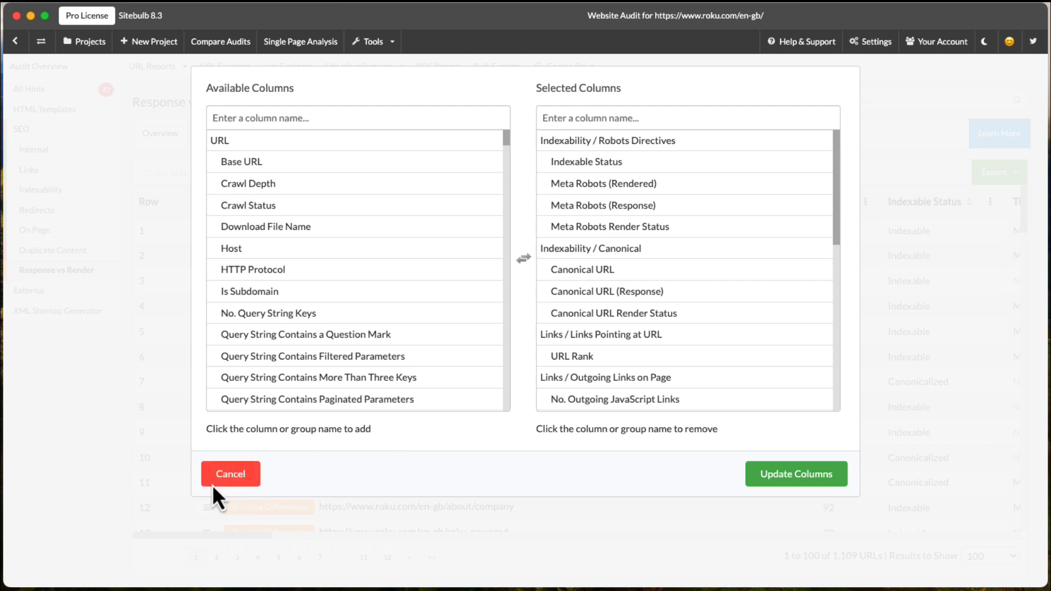
pyautogui.click(213, 484)
pyautogui.click(624, 181)
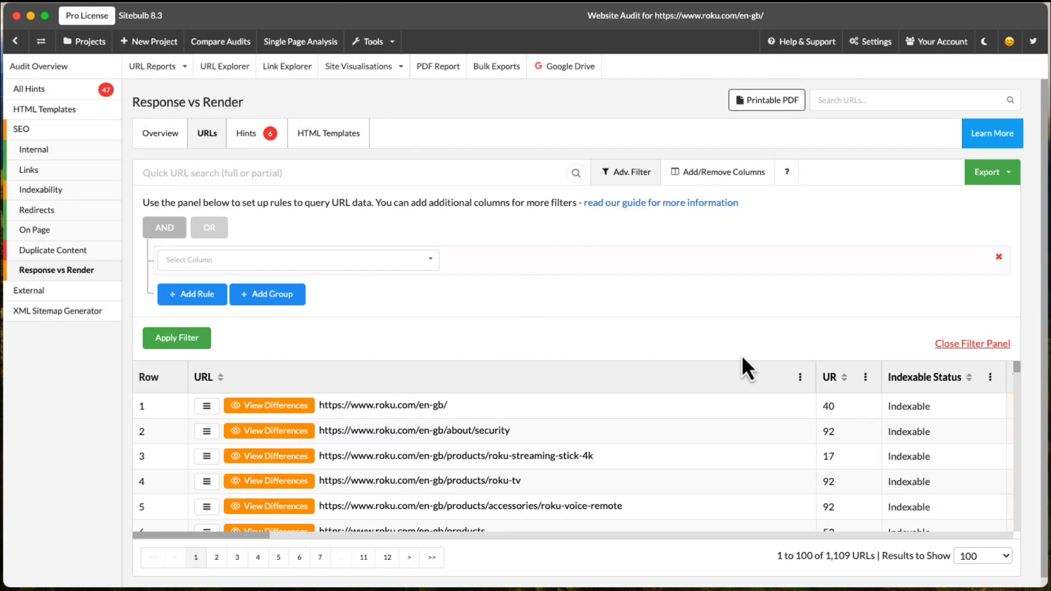
pyautogui.click(972, 344)
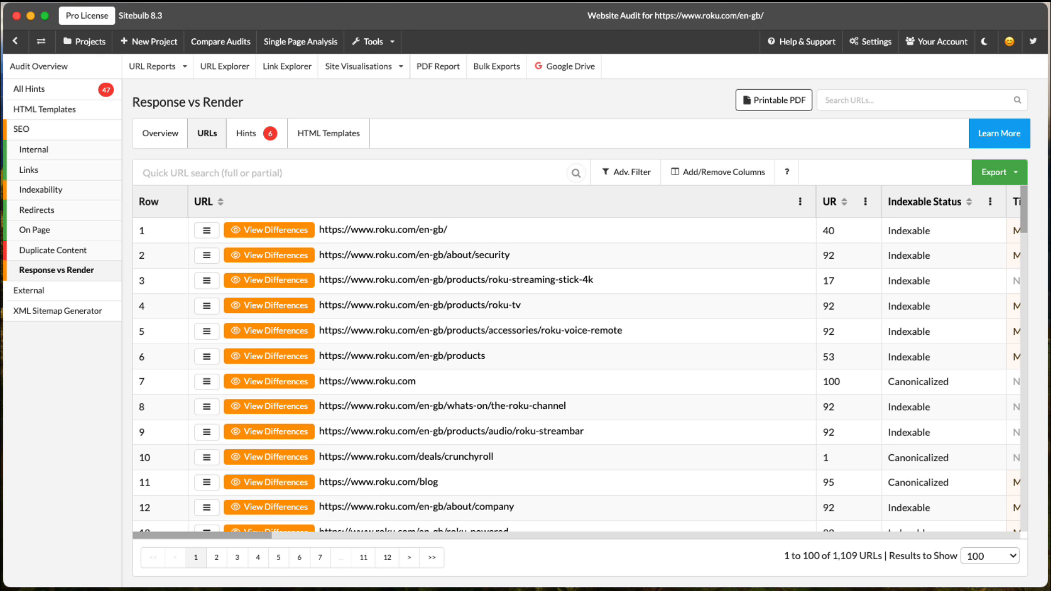
pyautogui.click(274, 231)
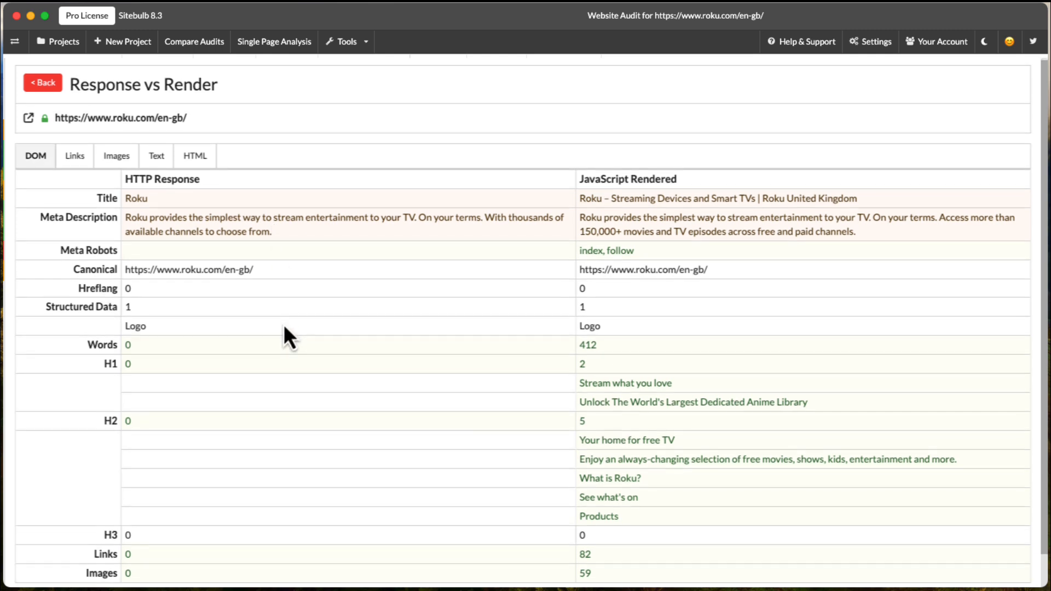
pyautogui.scroll(-1, 284, 328)
pyautogui.scroll(1, 284, 329)
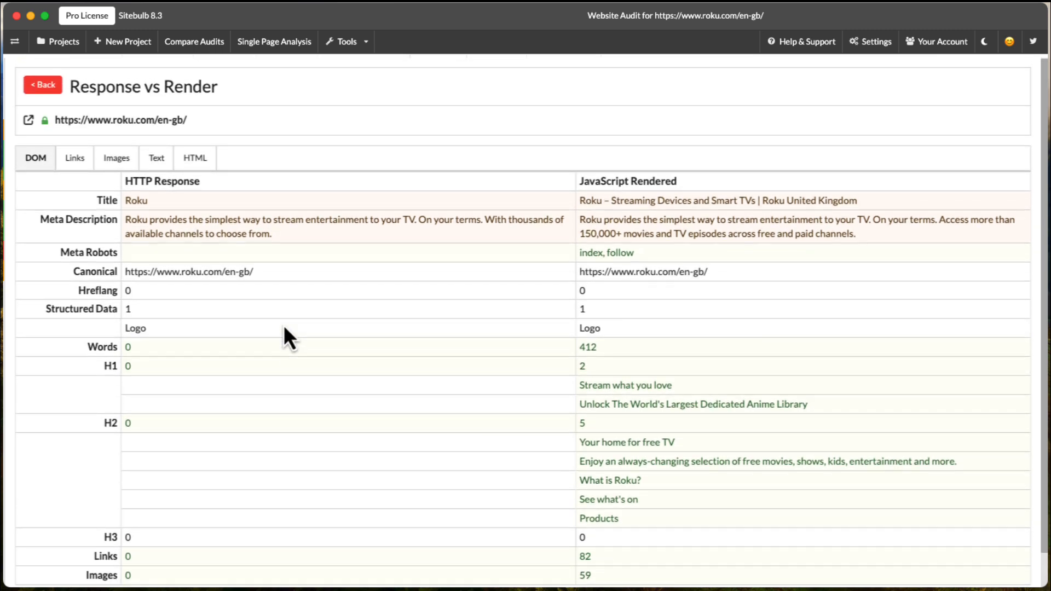
pyautogui.click(74, 159)
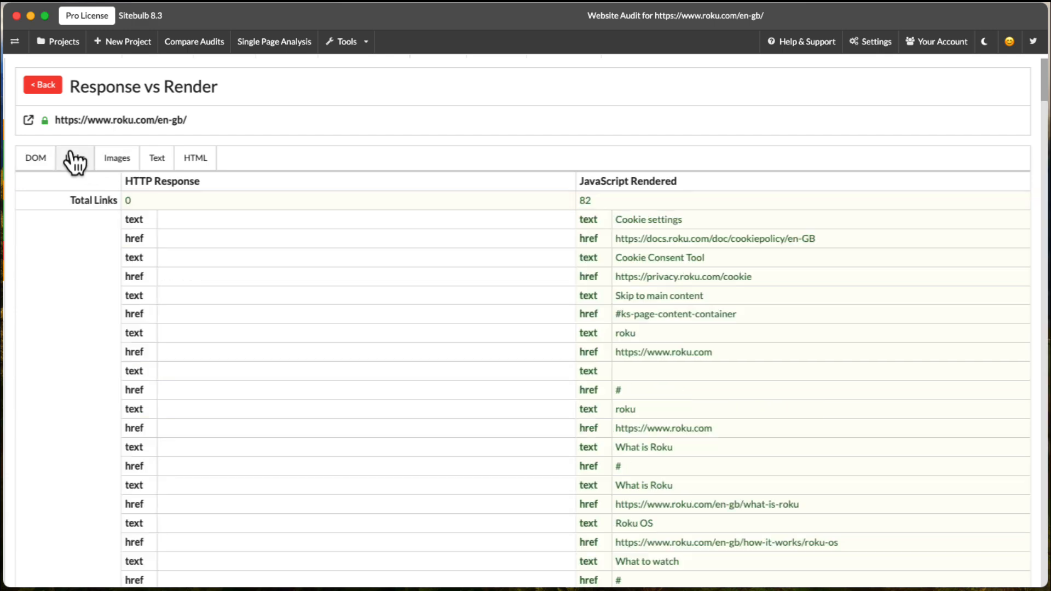
pyautogui.click(111, 158)
pyautogui.click(153, 160)
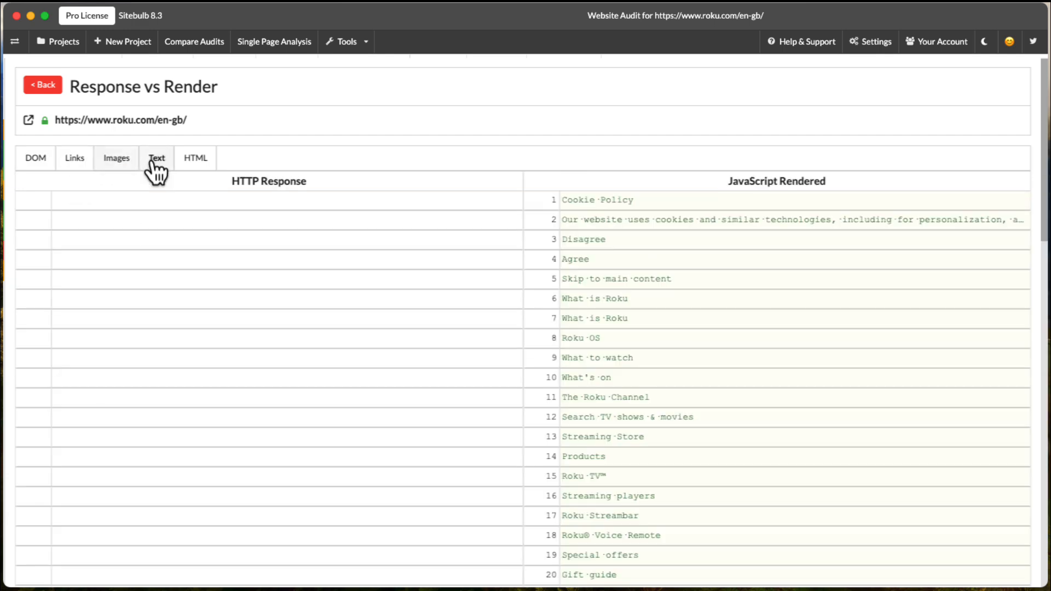